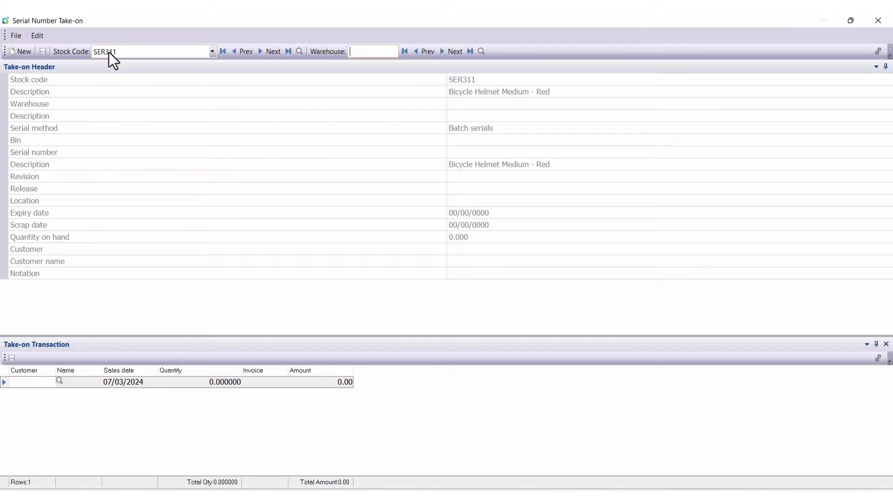
Step: Select warehouse N for stock code SER311 and enter serial number BHMR999-004, keeping the default description
type("N")
key("Tab")
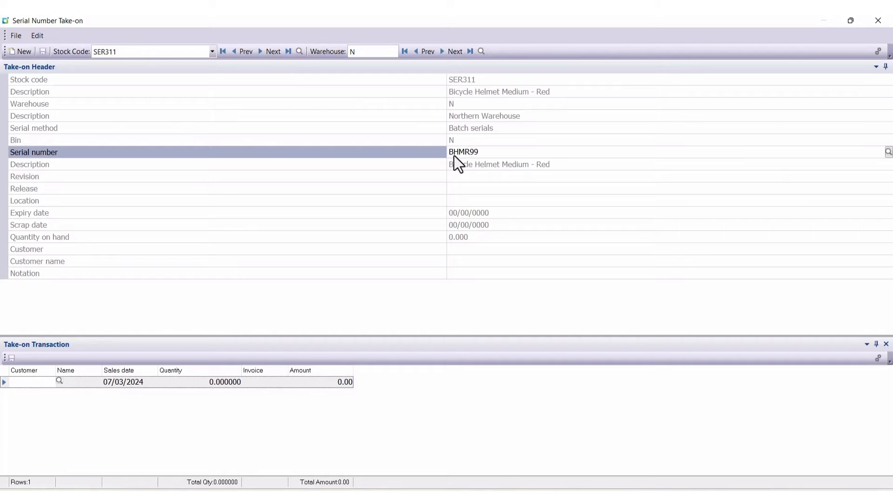
type("-004")
key("Tab")
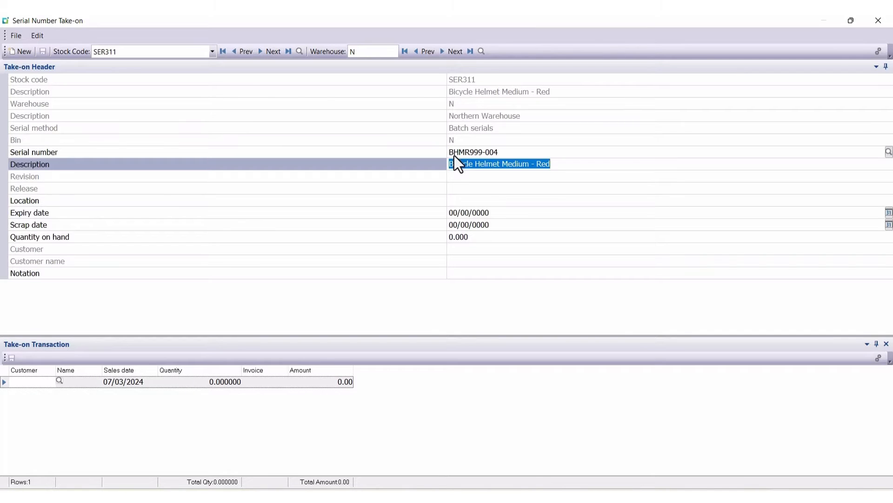
key("Tab")
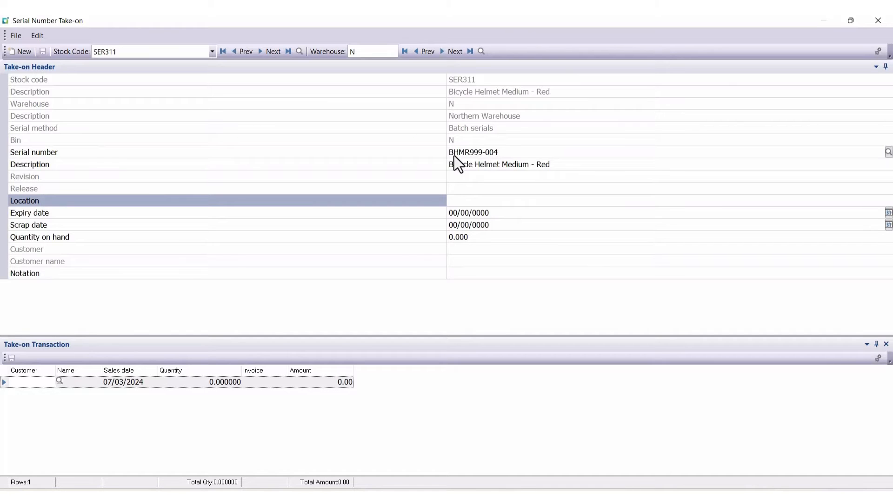
Step: Set the serial number's location to North in the take-on header
type("North")
key("Tab")
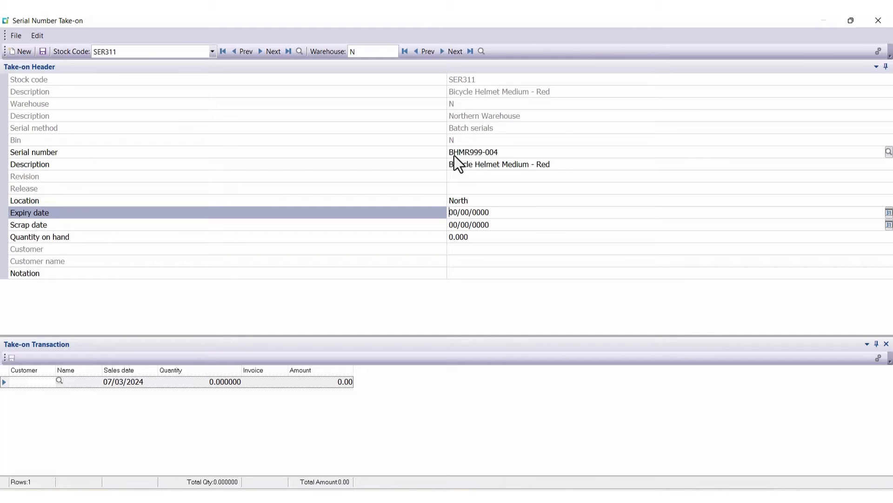
Step: Set the serial's expiry date to 31/03/2025 and its scrap date to 01/04/2025
type("31/")
type("03")
type("2020")
type("5")
key("Return")
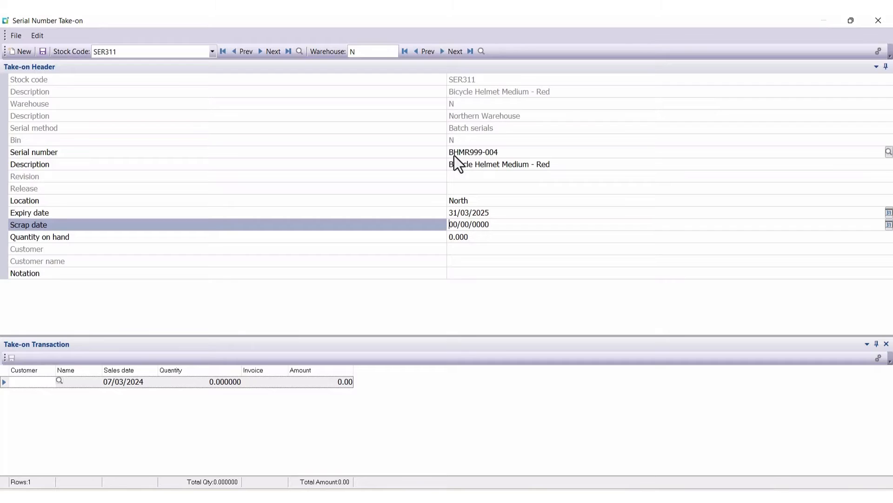
type("01/04/2025")
Step: Set the quantity on hand to 5 and save the take-on header information without any sales transactions
left_click(476, 238)
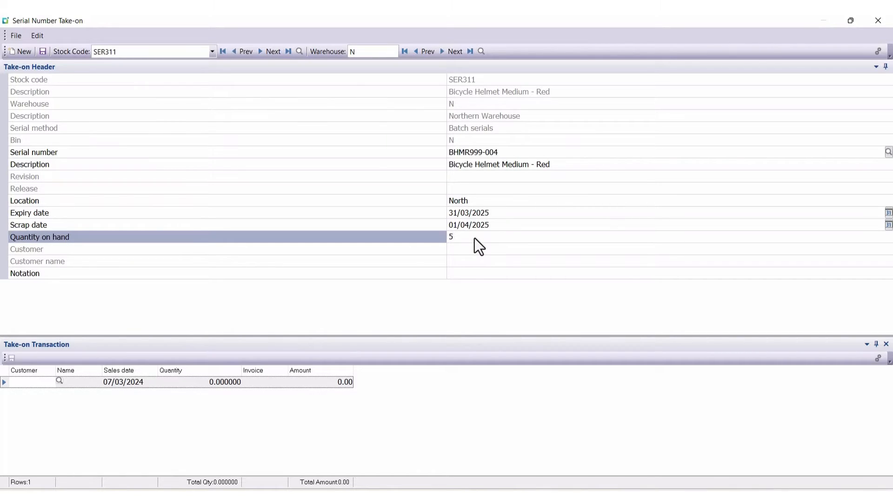
key("Tab")
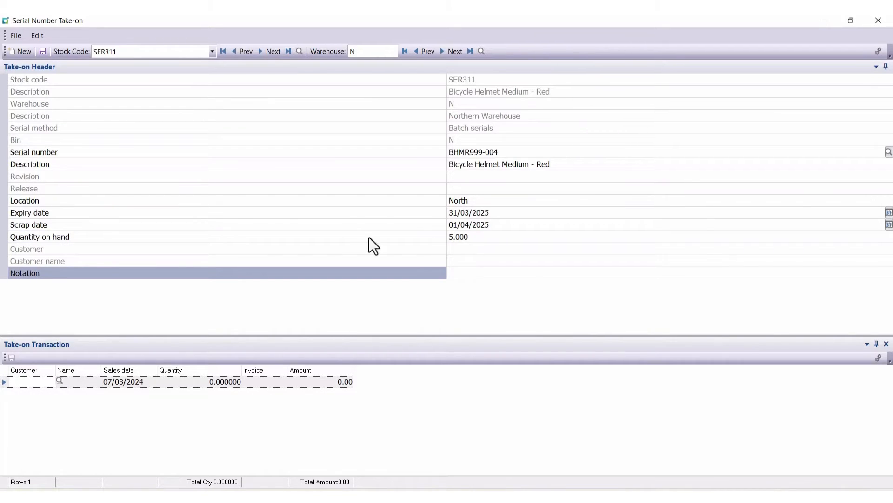
left_click(42, 52)
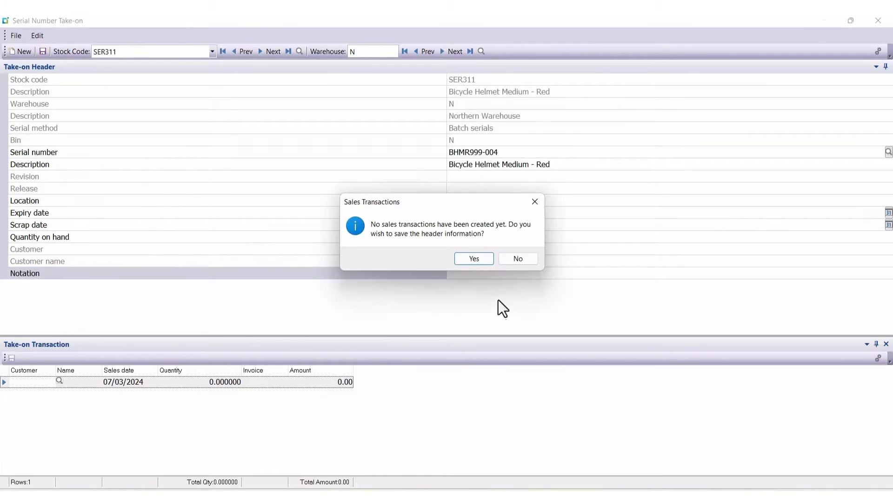
left_click(481, 264)
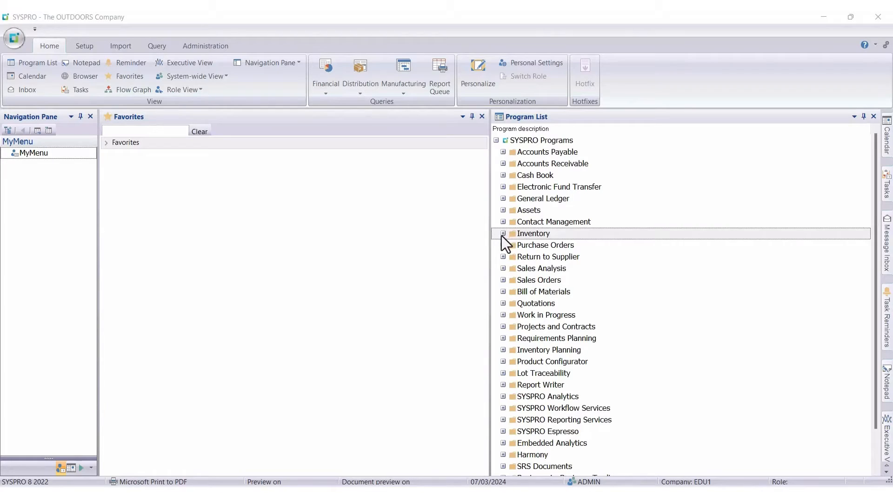
Step: Open the Stock Codes maintenance program from the Inventory setup programs
left_click(503, 233)
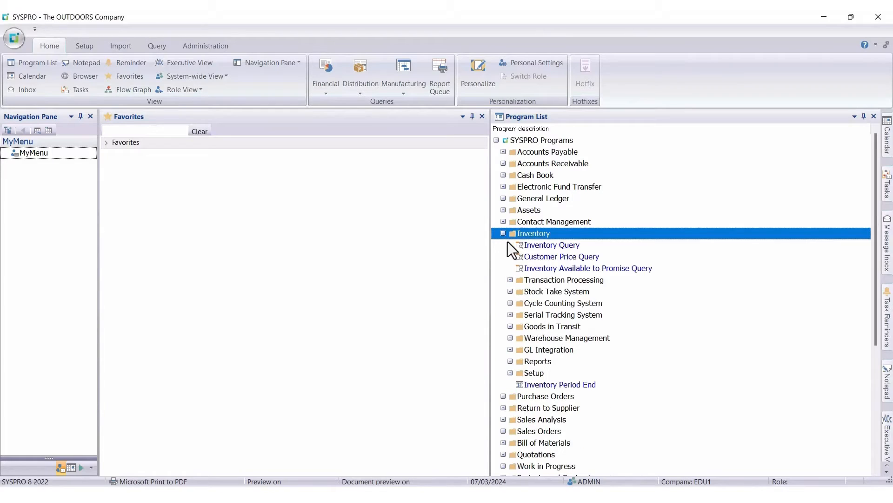
left_click(510, 372)
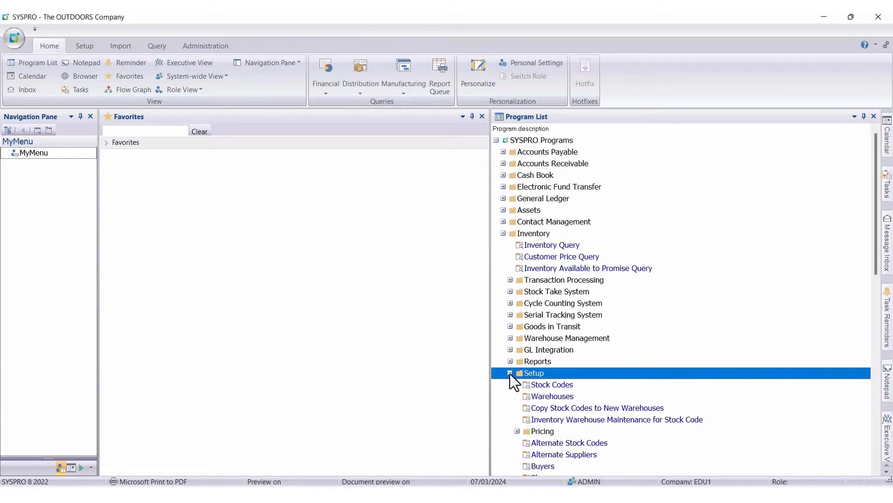
double_click(555, 389)
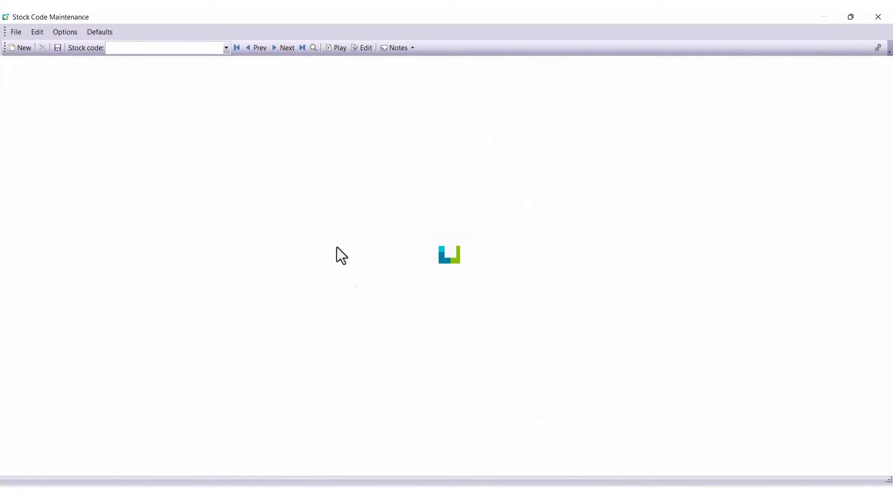
Step: Load stock code B114 for maintenance
left_click(146, 49)
type("B")
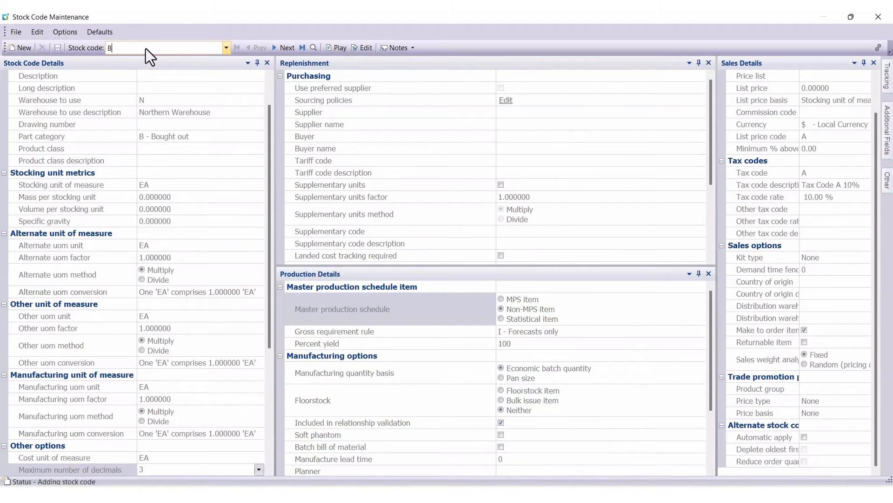
type("114")
key("Return")
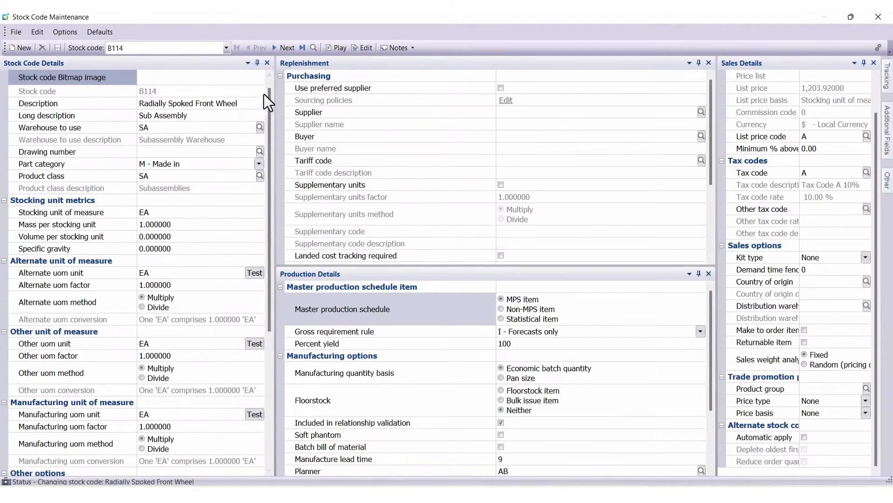
Step: Check the maximum number of decimals options for B114 and try to set its serial tracking method to Manual serial
left_click_drag(269, 100, 239, 238)
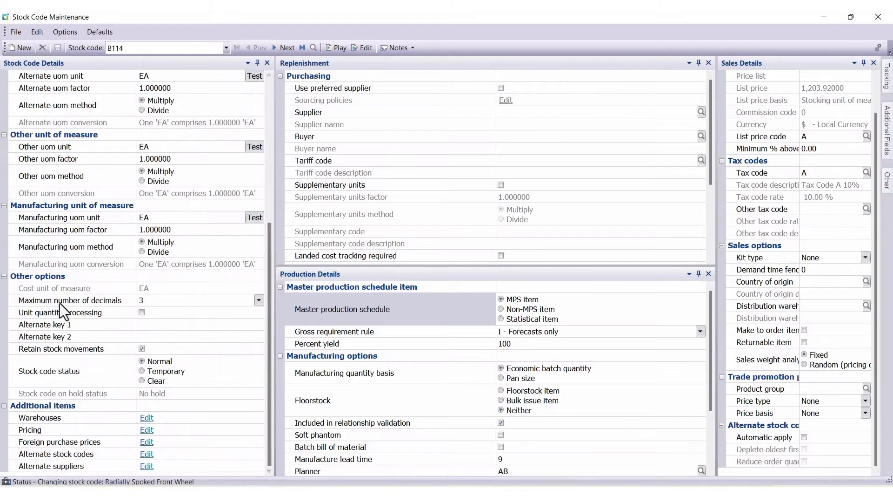
left_click(42, 300)
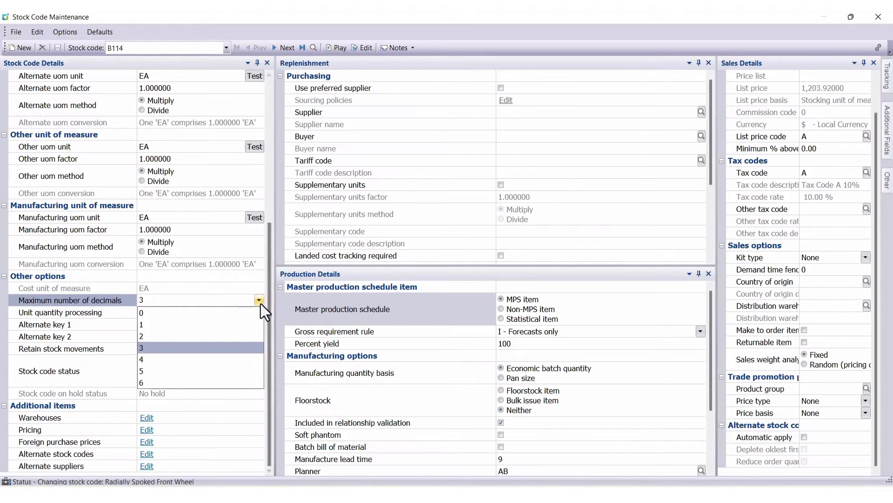
mouse_move(890, 87)
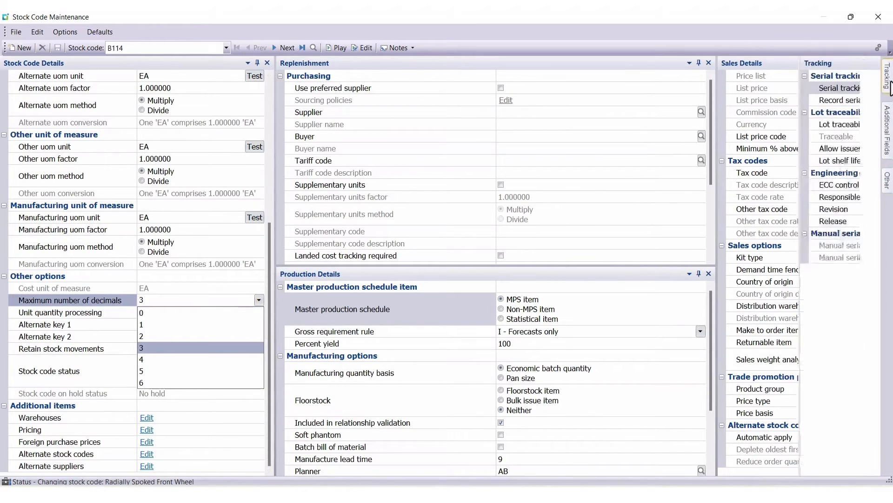
left_click(876, 88)
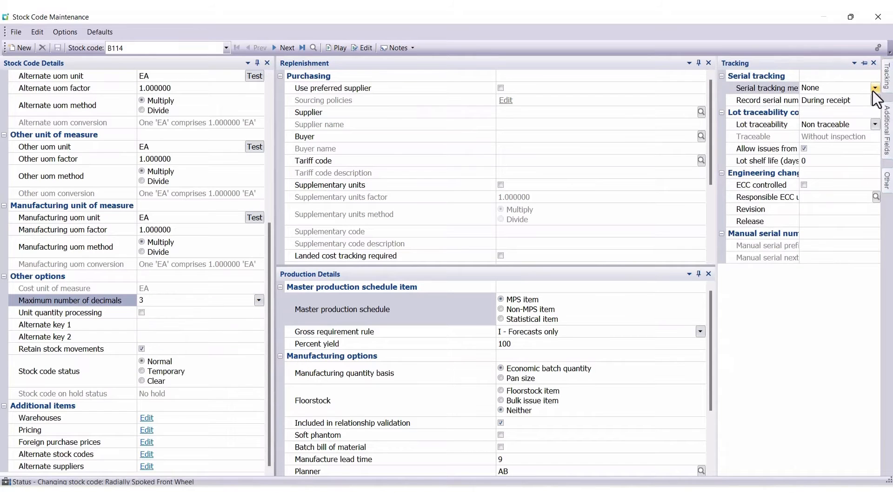
left_click(876, 88)
left_click(875, 88)
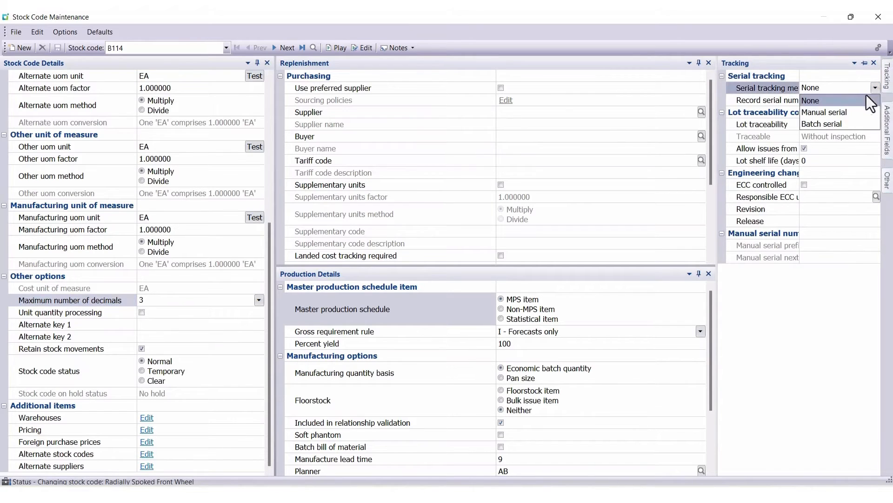
left_click(849, 112)
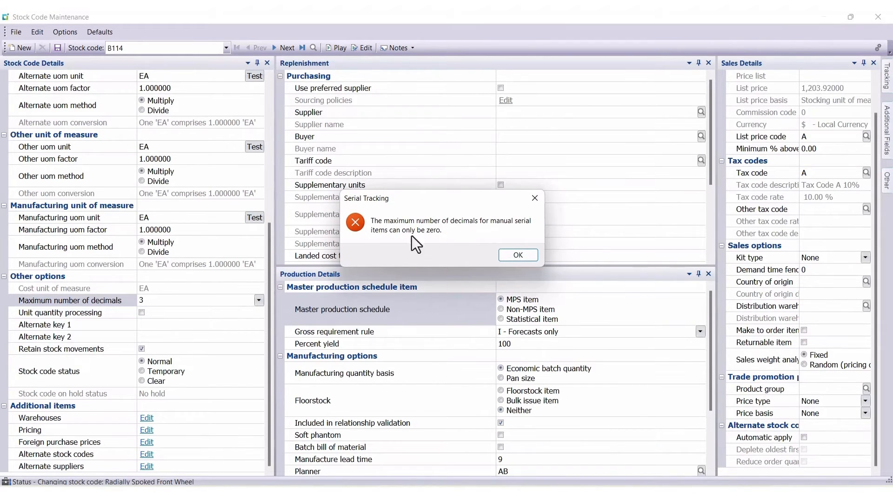
left_click(518, 255)
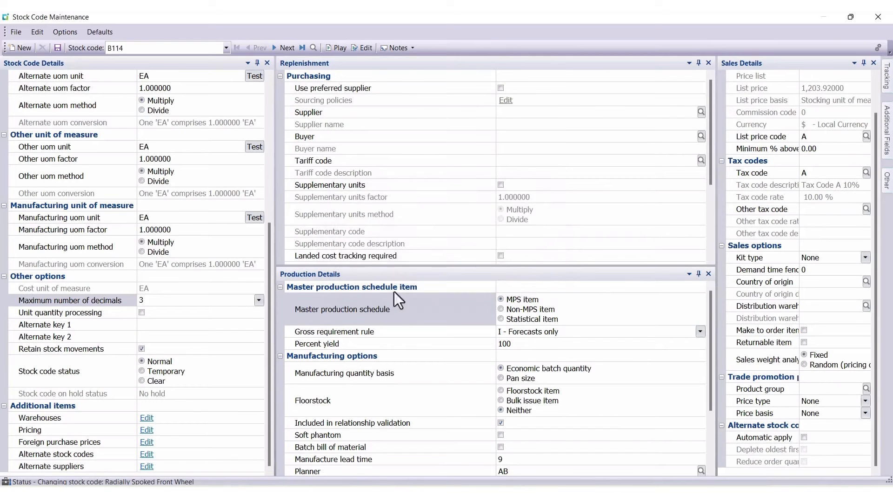
Step: Set the maximum number of decimals for stock code B114 to 0
left_click(258, 300)
left_click(169, 313)
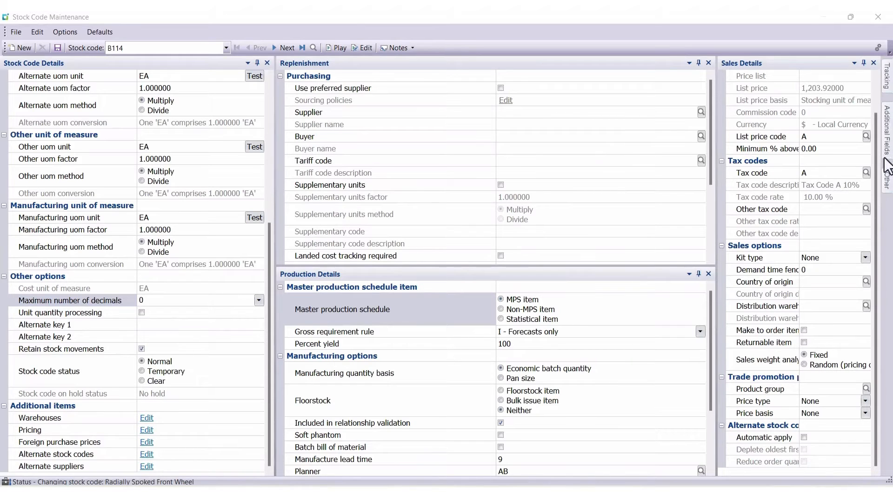
Step: Set B114's serial tracking method to Manual serial and have serial numbers recorded During order entry
left_click(889, 86)
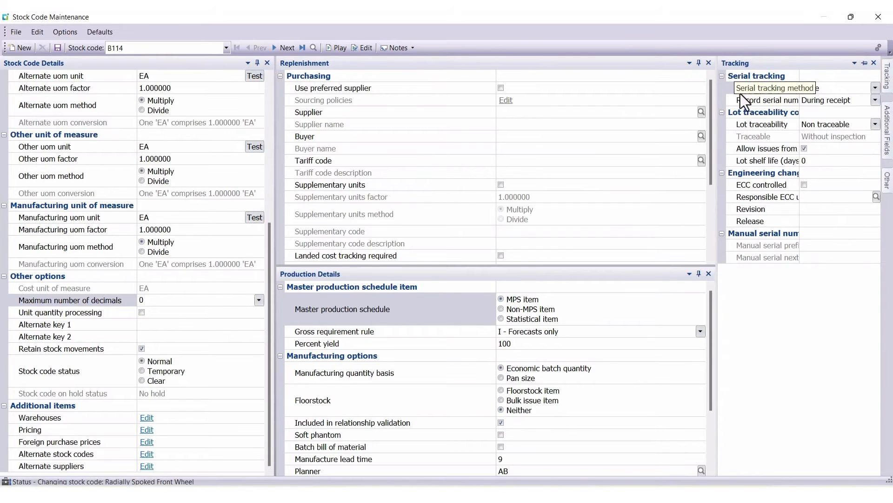
left_click(875, 88)
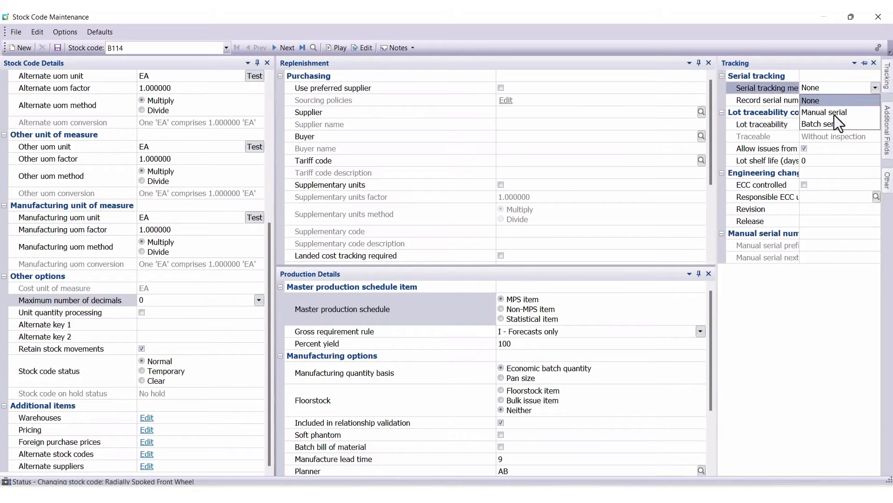
left_click(848, 113)
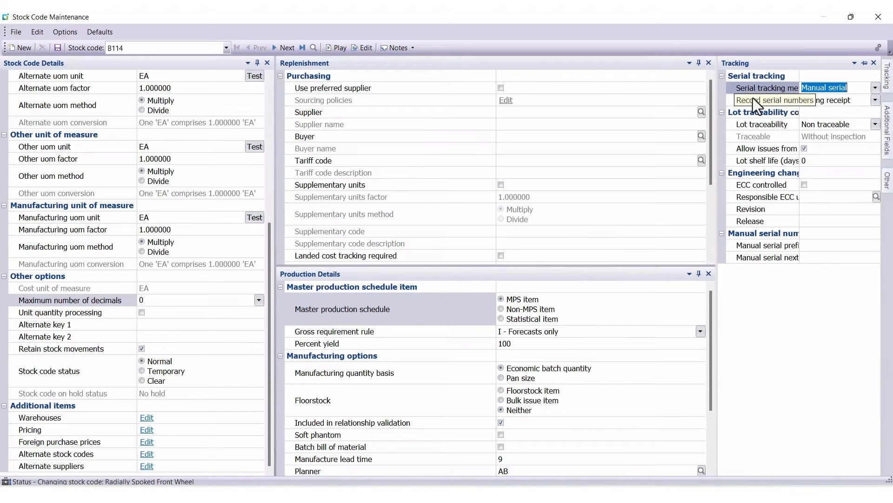
left_click(874, 100)
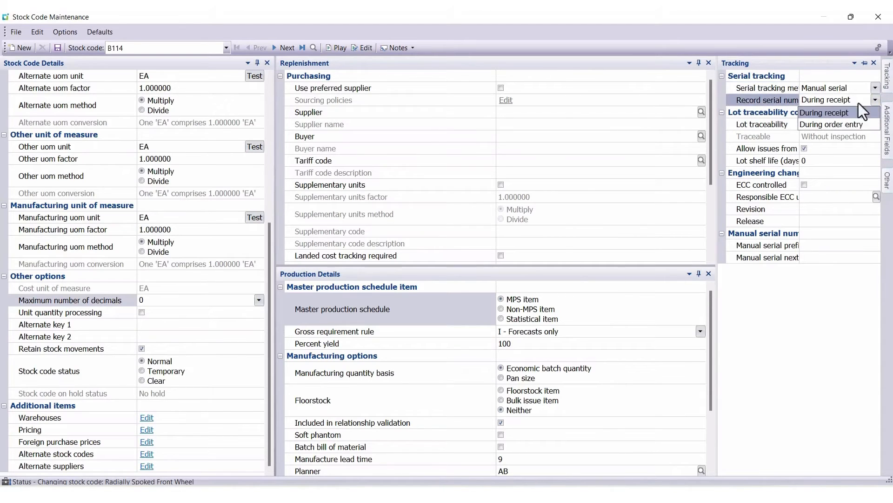
left_click(831, 125)
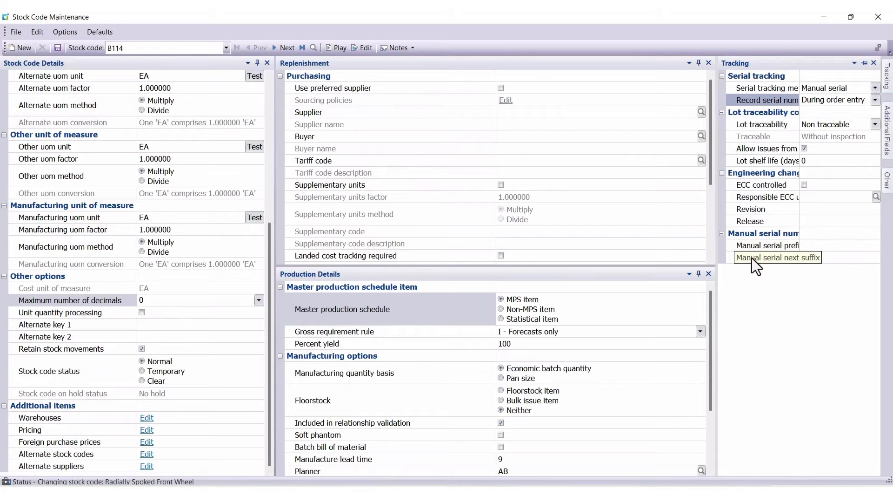
Step: Enter RSFW as the manual serial prefix and 001 as the next suffix, and save stock code B114
left_click(809, 247)
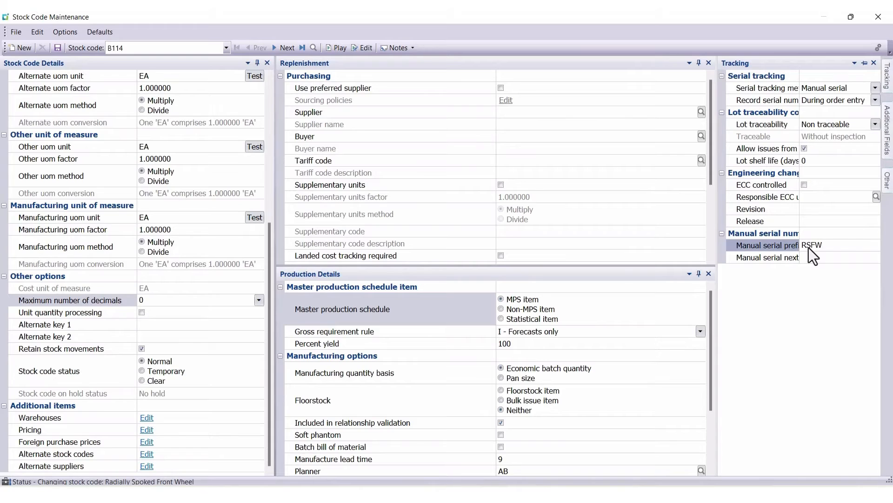
key("Tab")
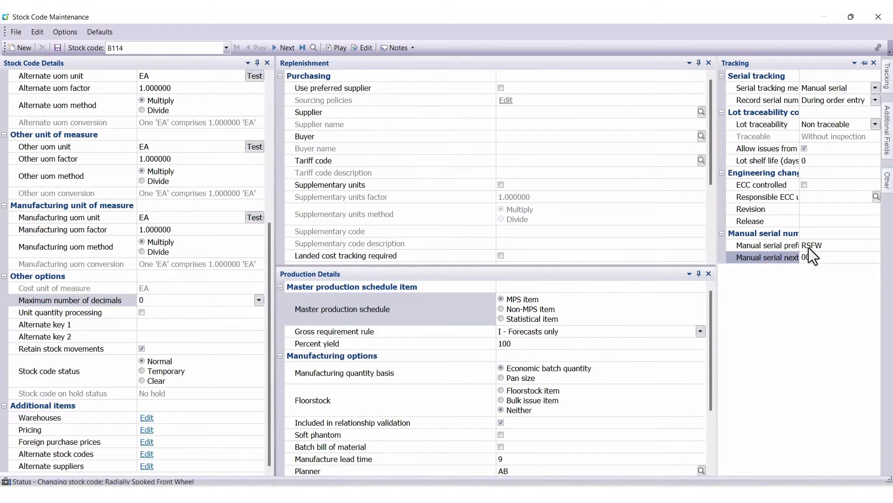
type("001")
left_click(63, 51)
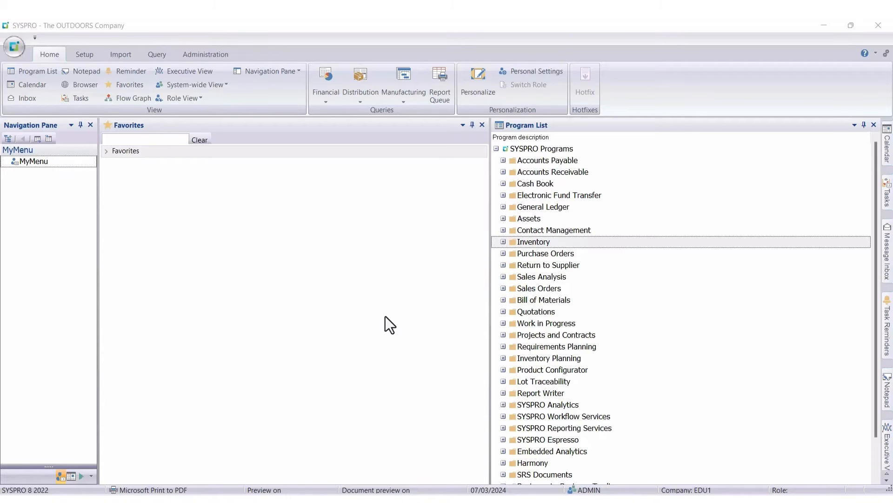
Step: Load stock code A200 in the Stock Codes maintenance program under Inventory setup and open its tracking settings
left_click(504, 245)
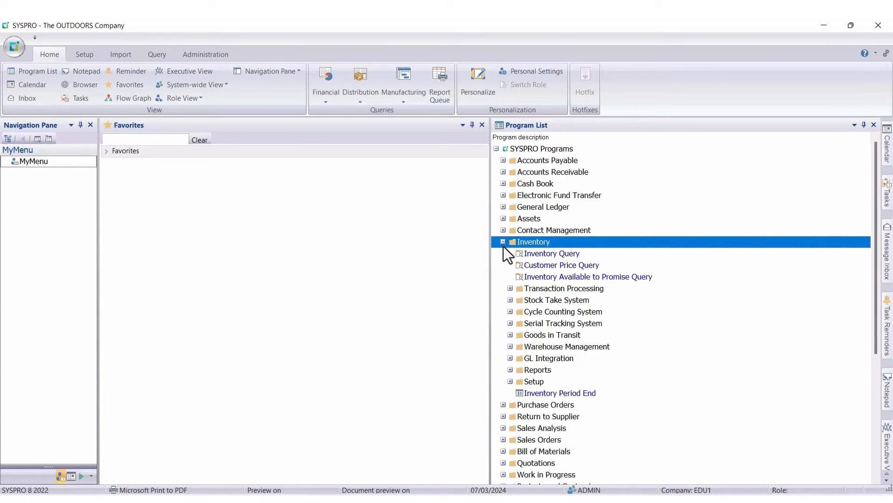
left_click(510, 381)
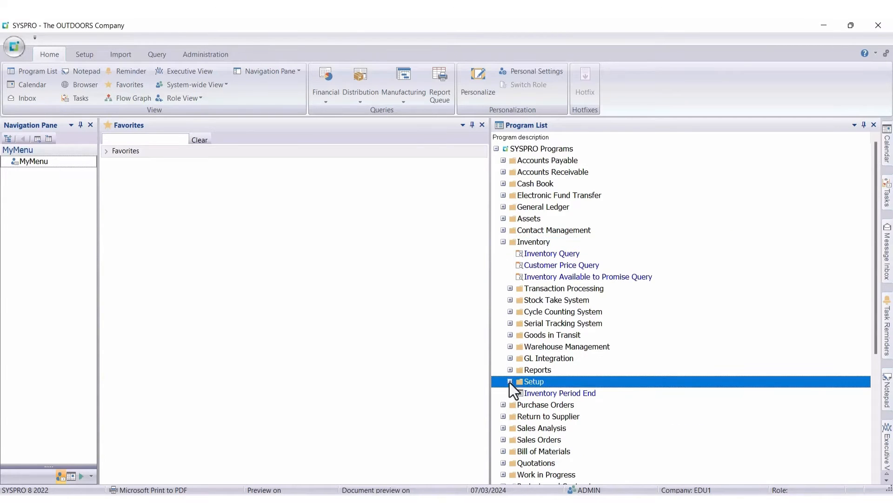
left_click(538, 393)
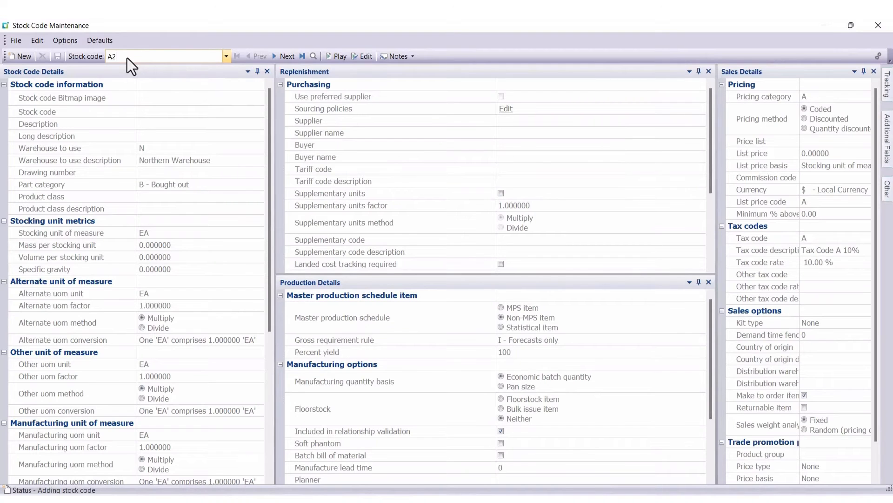
key("Return")
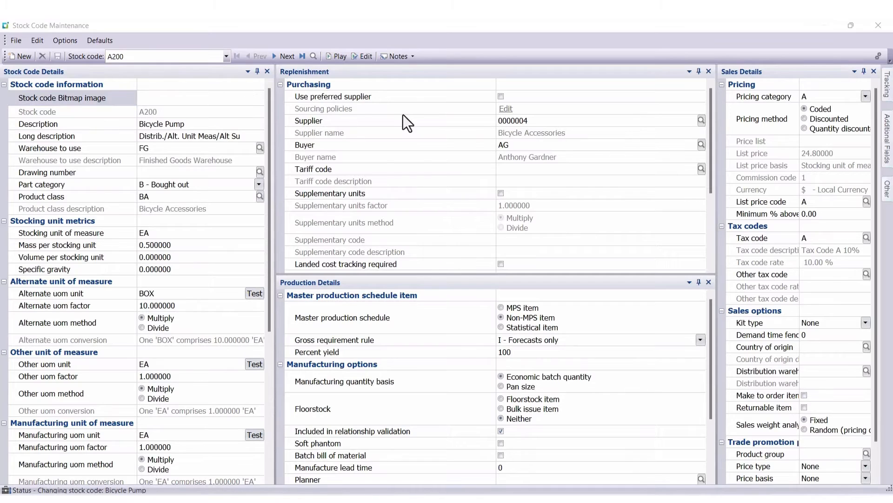
left_click(889, 92)
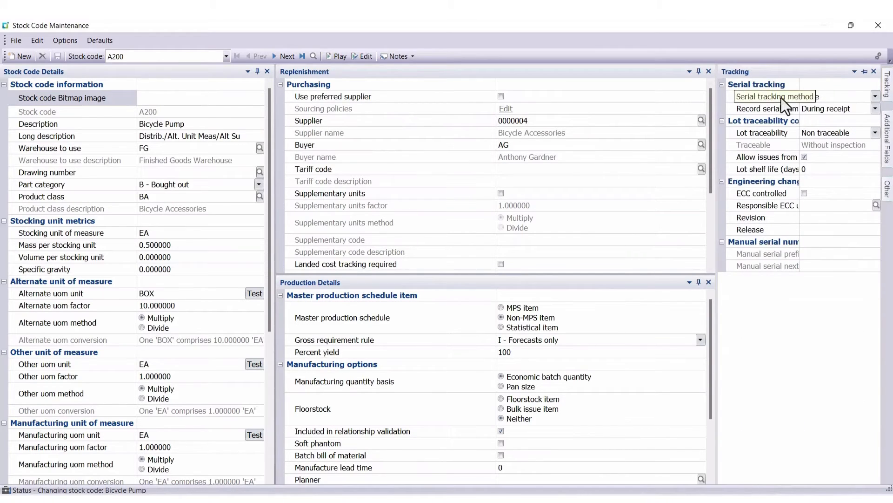
Step: Set the serial tracking method of stock code A200 to Batch serial and save the stock code
left_click(875, 96)
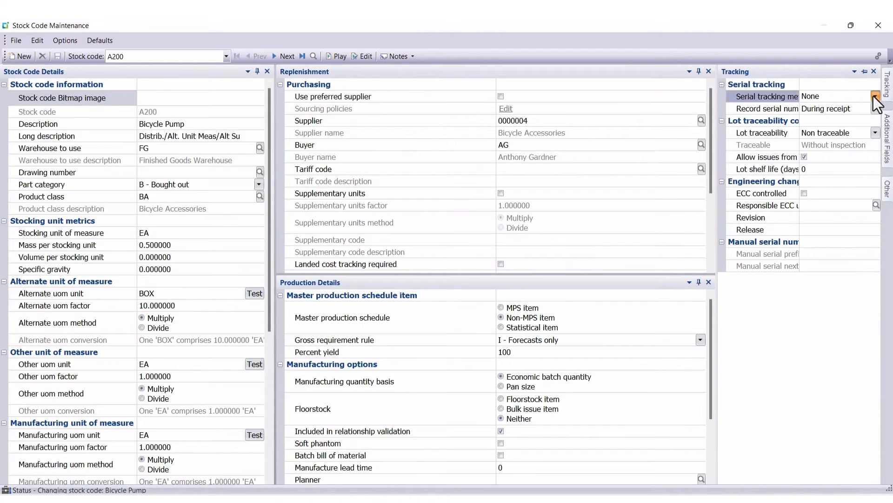
left_click(822, 132)
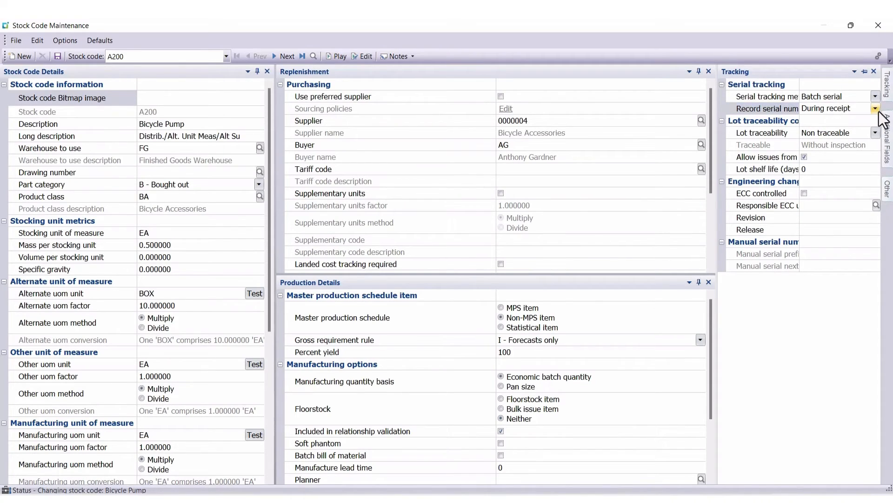
left_click(58, 56)
key("Return")
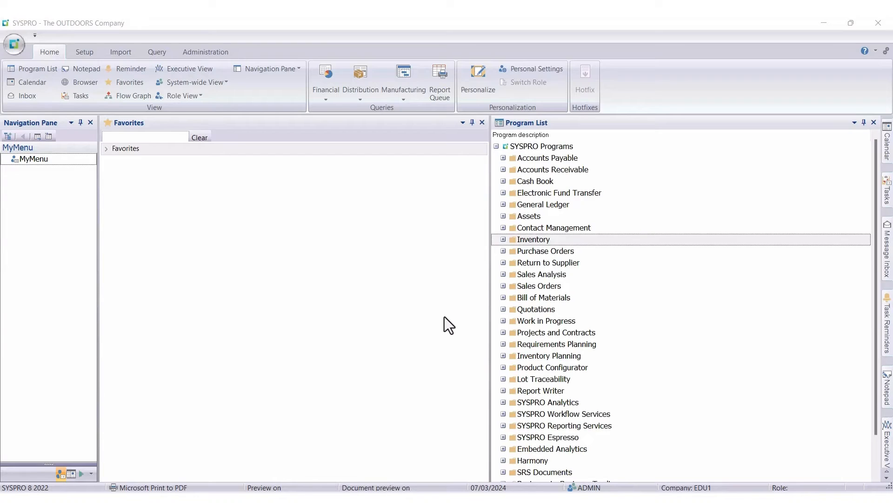
Step: Open the Movements program under Inventory transaction processing for a receipt of manually serialized stock
left_click(501, 239)
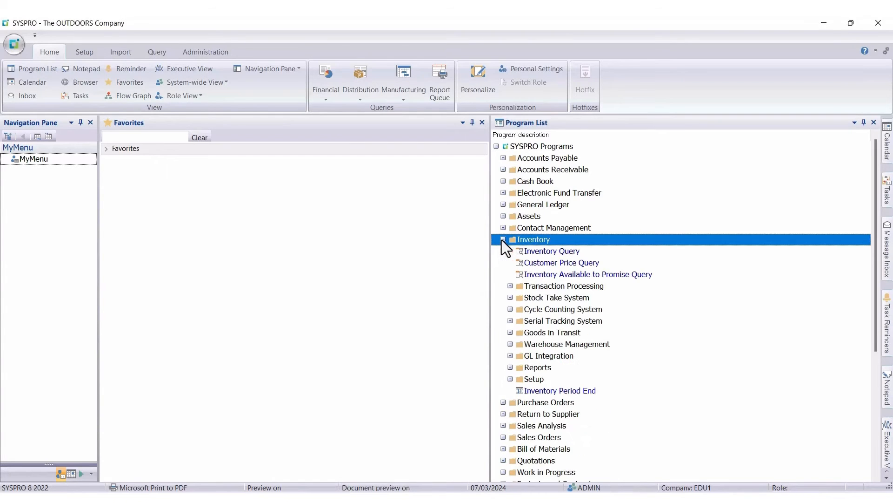
left_click(510, 285)
double_click(545, 298)
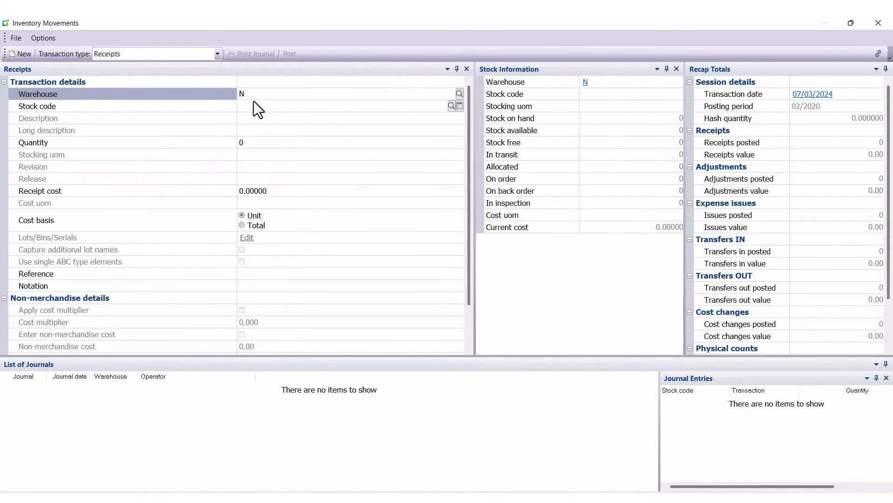
Step: Enter a receipt of stock code SER200 into warehouse N with a quantity of 5, keeping the default receipt cost
left_click(253, 105)
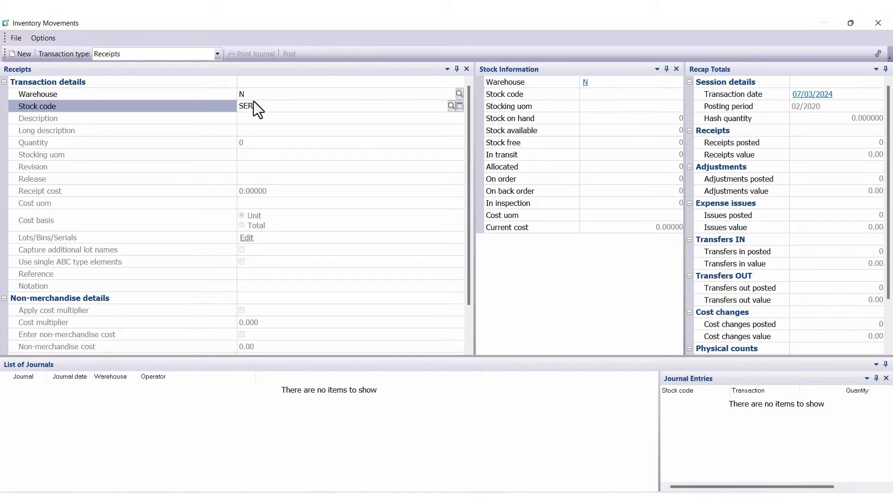
key("Tab")
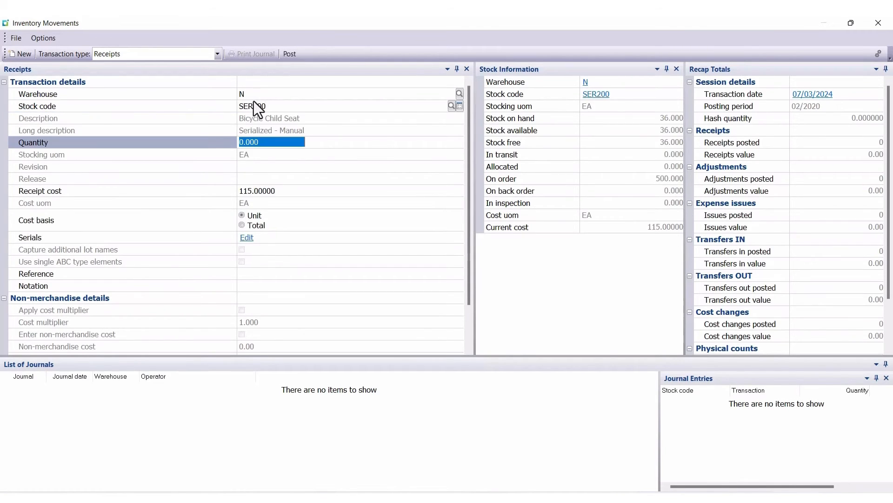
type("5")
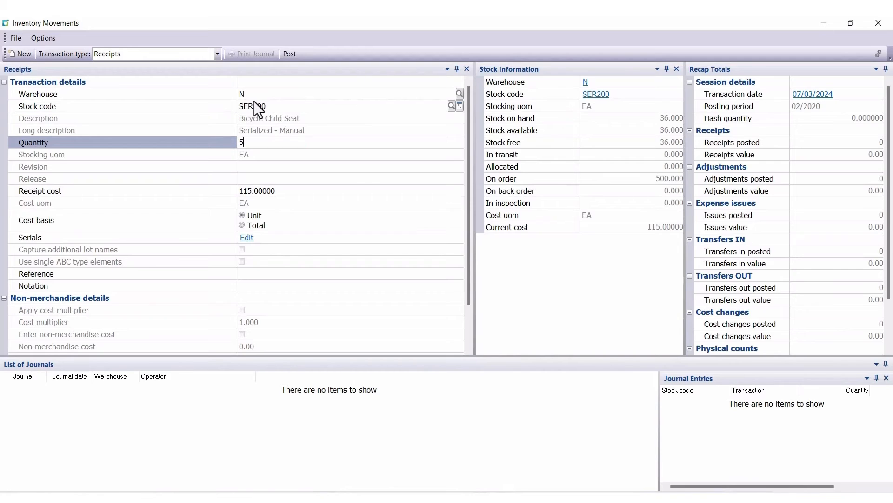
key("Tab")
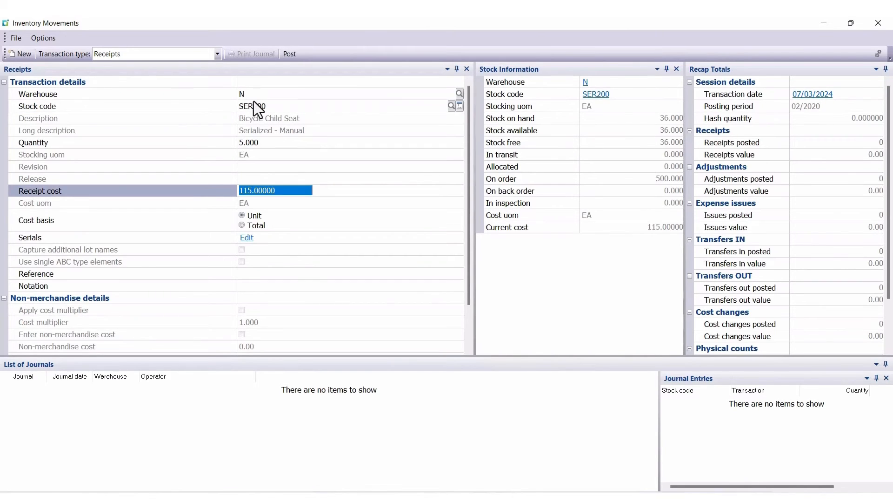
key("Tab")
key("Tab")
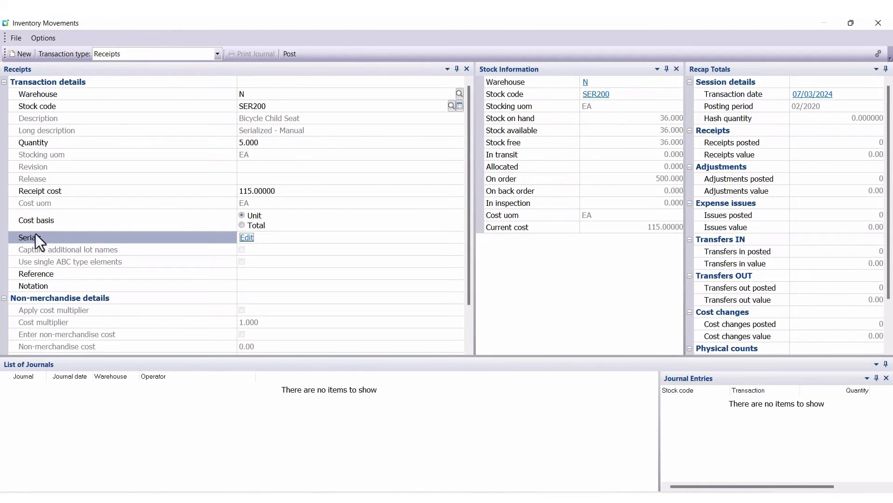
Step: Capture a range of 5 serials for the SER200 receipt with prefix BCS and suffix 021, and accept the entries
left_click(247, 237)
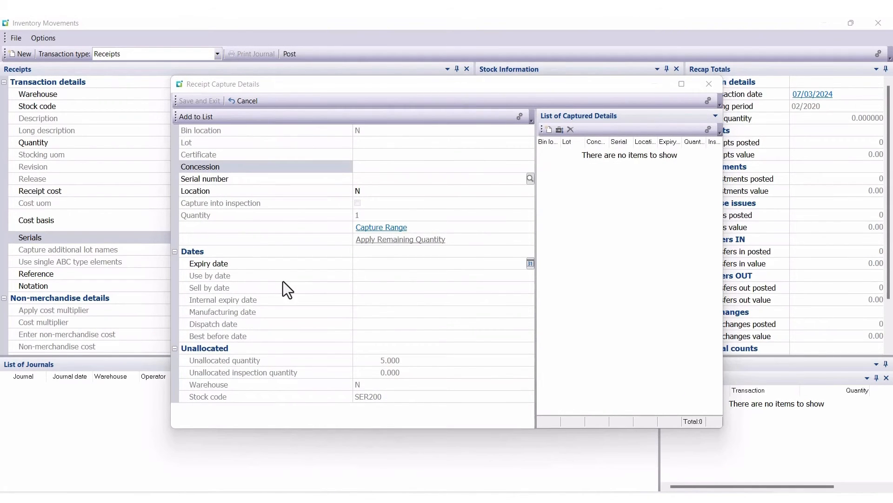
left_click(383, 228)
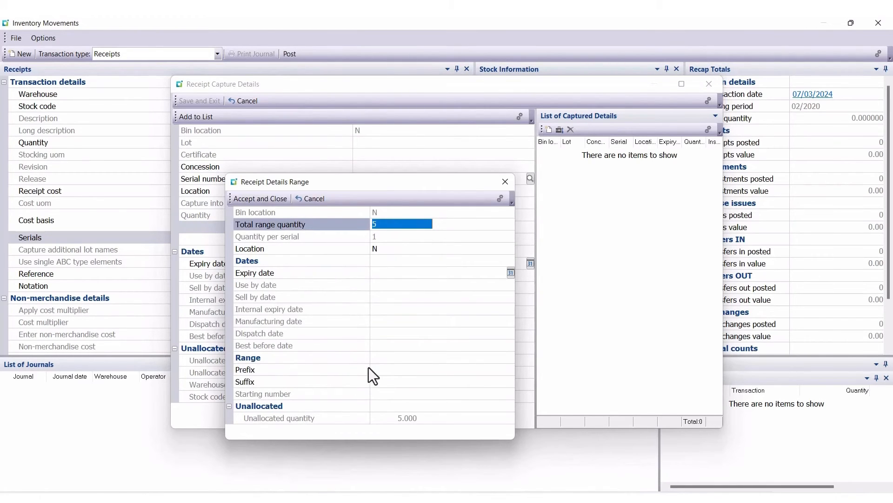
left_click(385, 369)
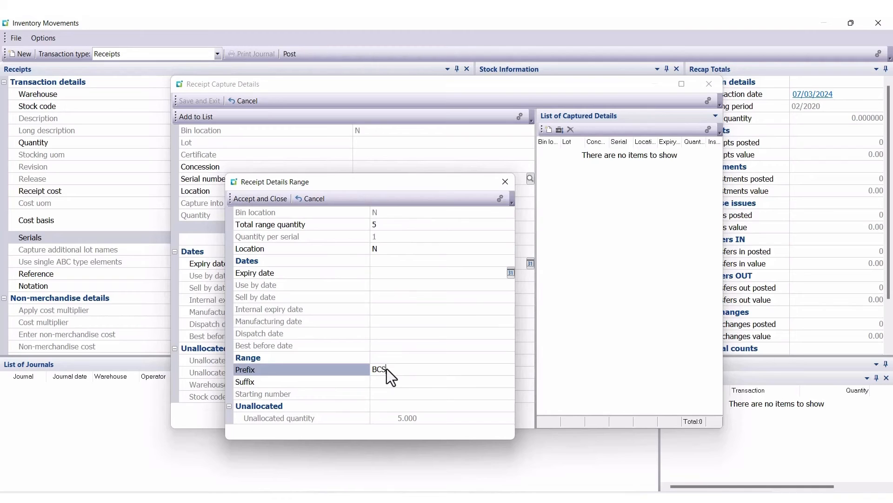
key("Tab")
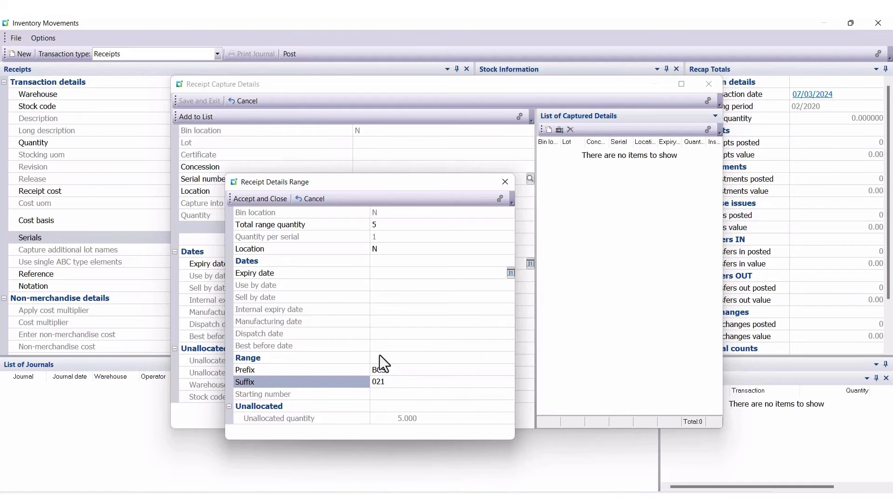
left_click(266, 200)
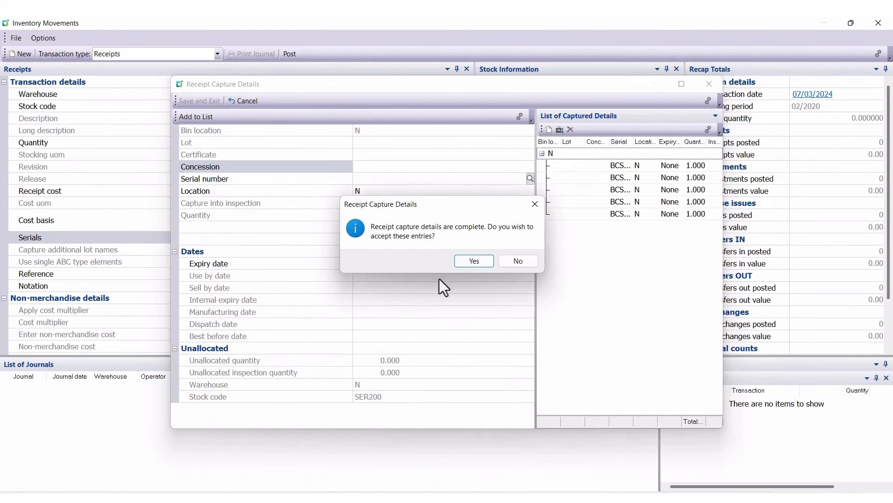
left_click(473, 264)
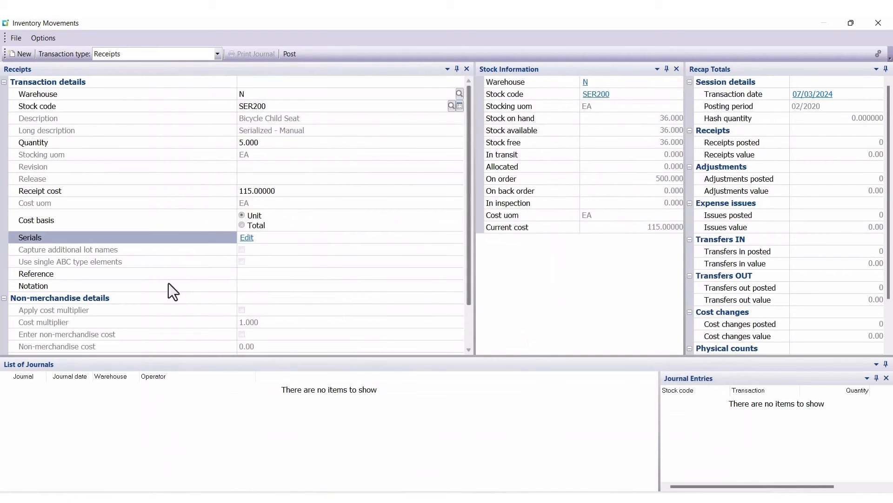
Step: Enter PO458 as the receipt's reference and post the SER200 transaction without printing the stock receipt document
left_click(238, 276)
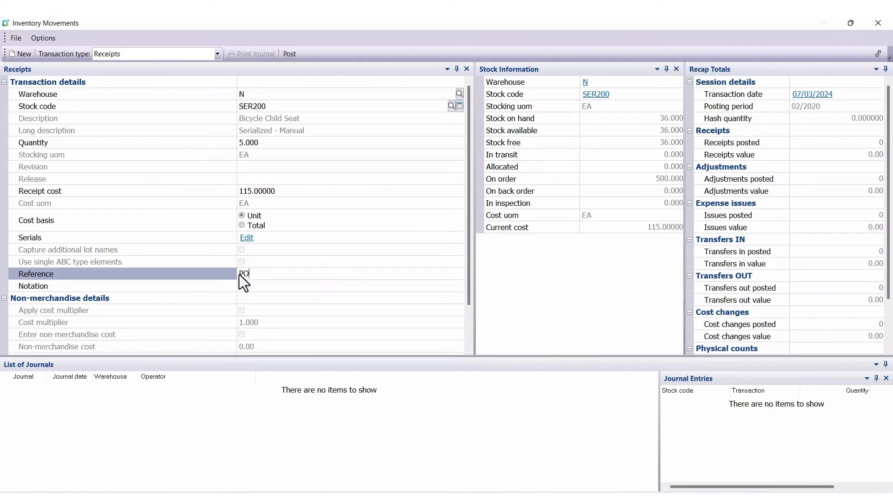
type("PO458")
left_click(291, 55)
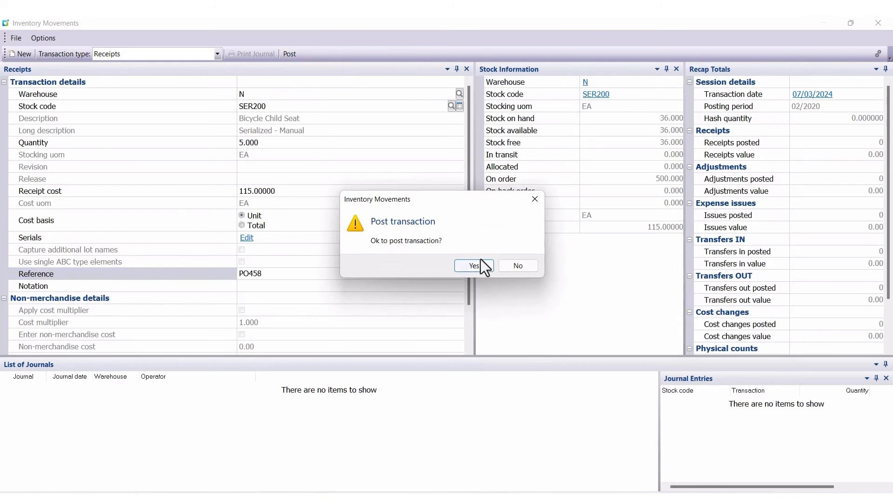
left_click(481, 269)
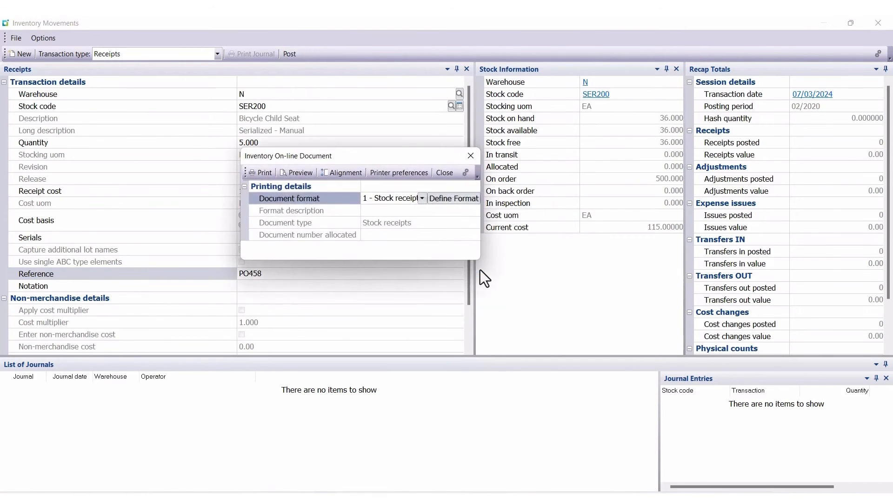
left_click(443, 173)
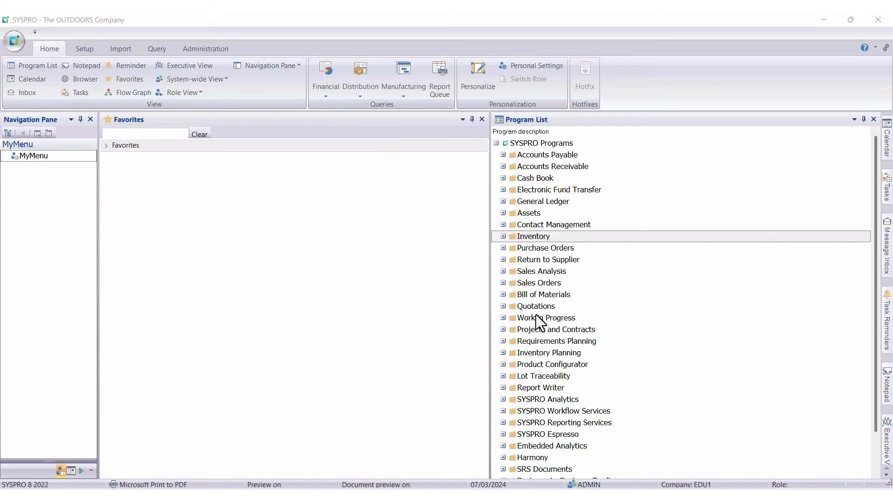
Step: Open the Movements program under Inventory transaction processing for a receipt of batch serialized stock
left_click(503, 236)
left_click(510, 282)
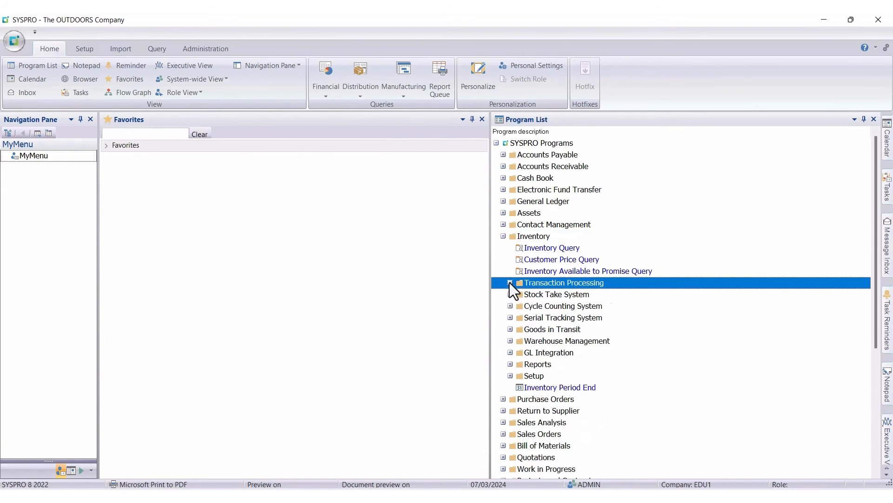
left_click(540, 295)
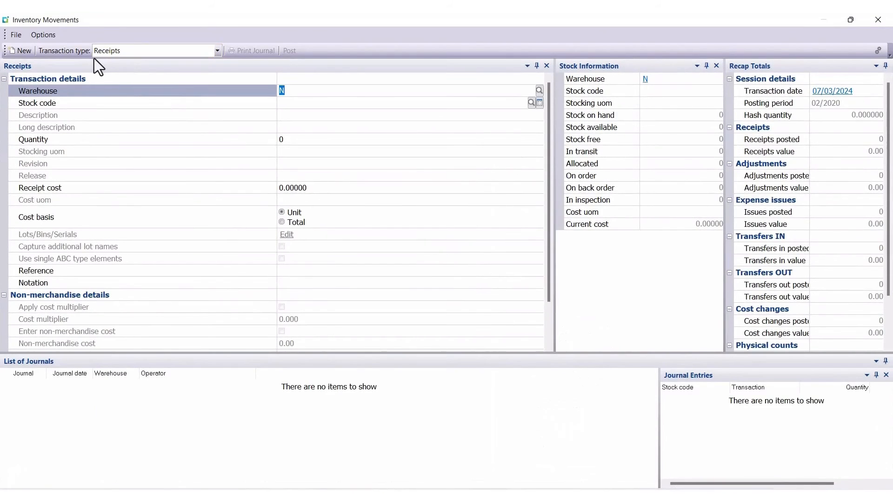
Step: Enter a receipt of stock code SER311 into warehouse N with a quantity of 5, keeping the default receipt cost
left_click(299, 99)
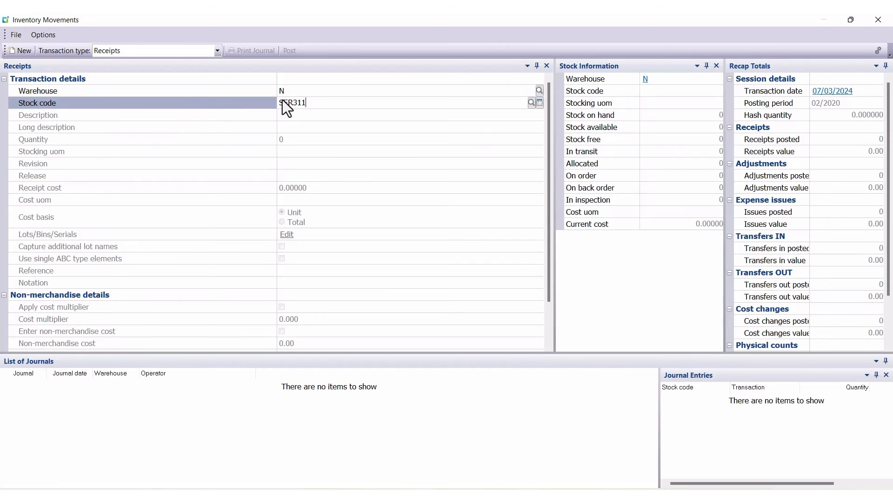
type("SER311")
key("Tab")
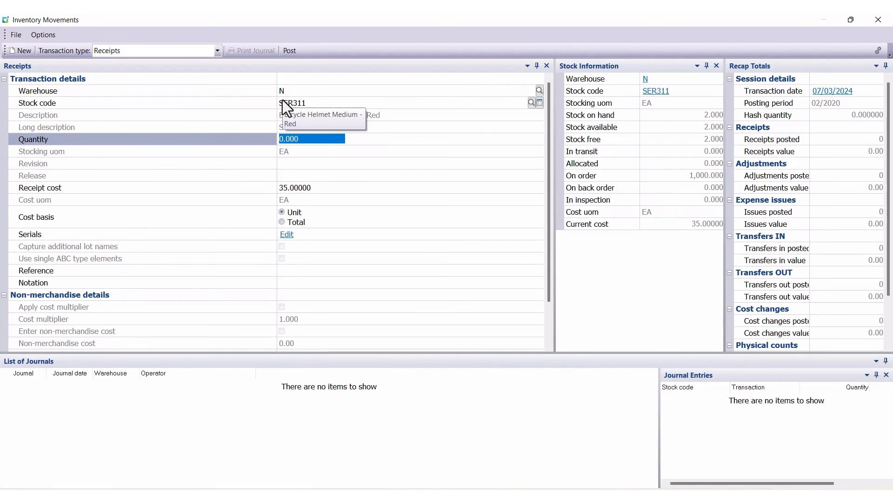
type("5")
key("Tab")
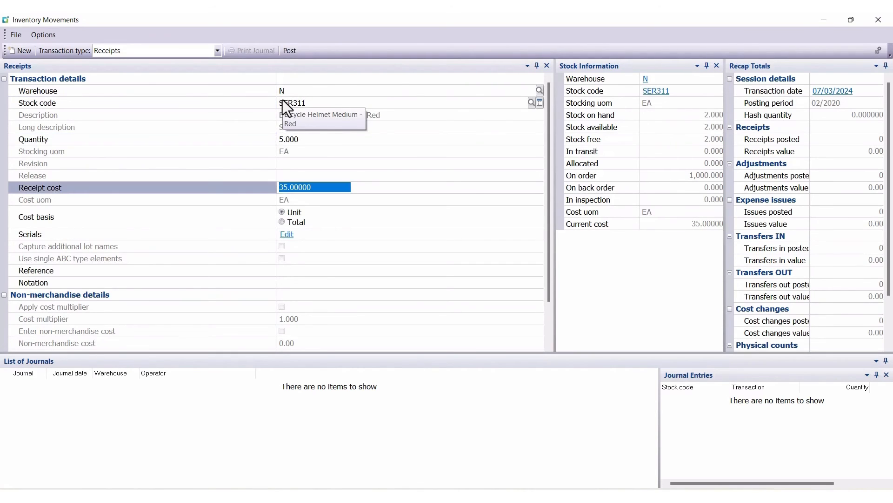
key("Tab")
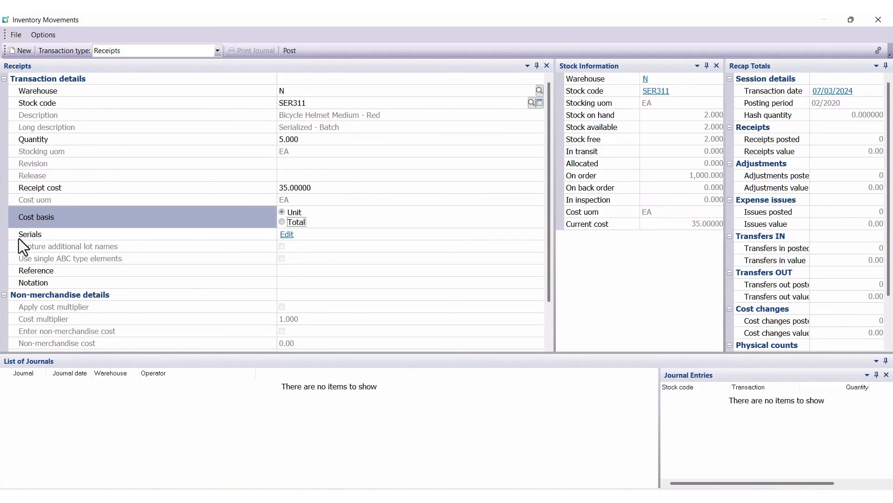
Step: Capture batch serial number BHMR99903 for the full quantity of 5 on the SER311 receipt, and accept the entries
left_click(287, 234)
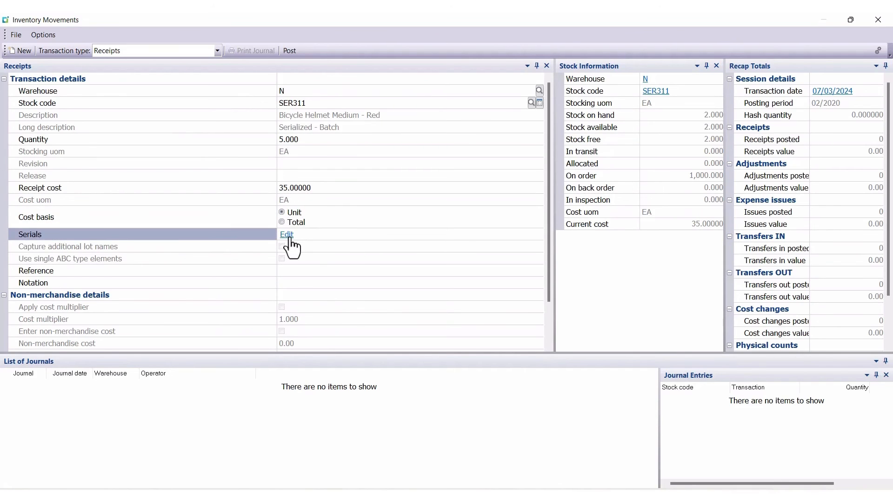
left_click(193, 177)
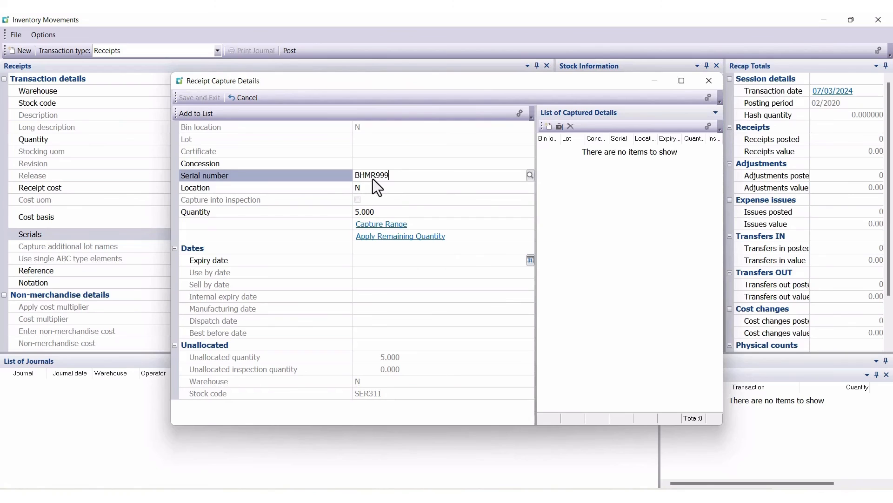
type("03")
left_click(196, 114)
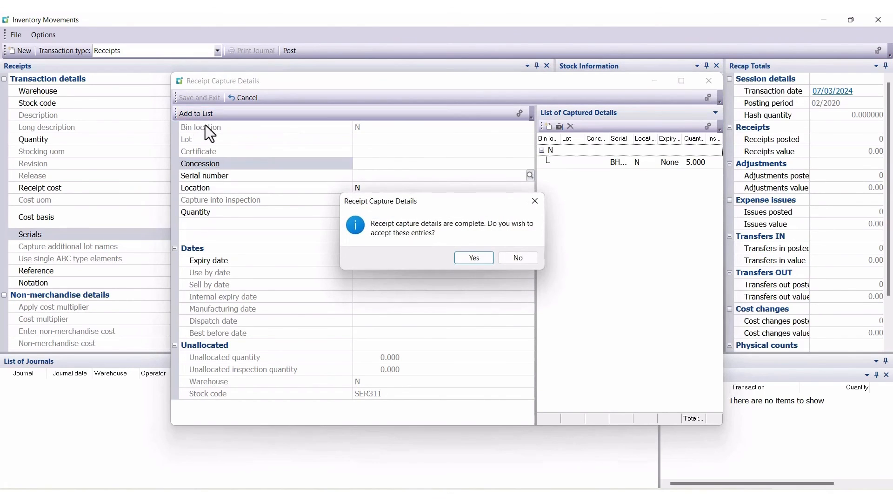
left_click(478, 258)
Step: Enter PO458 as the reference, post the SER311 receipt without printing its document, and close Inventory Movements
left_click(282, 274)
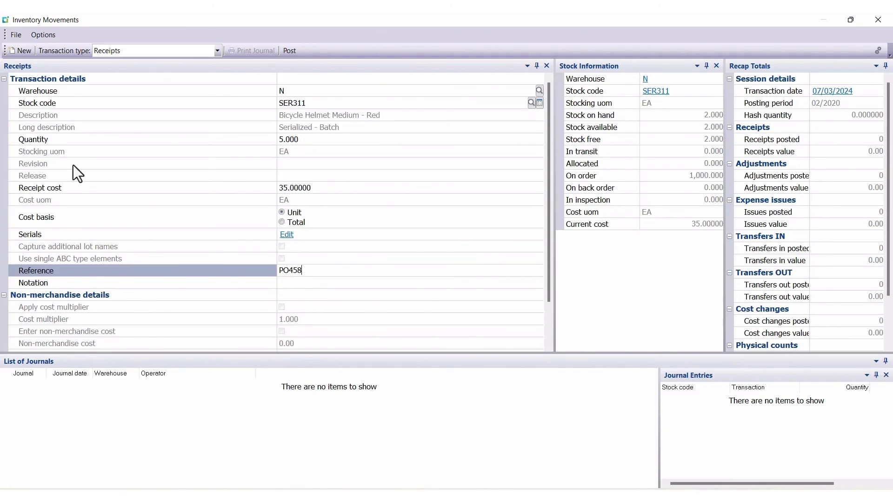
left_click(287, 50)
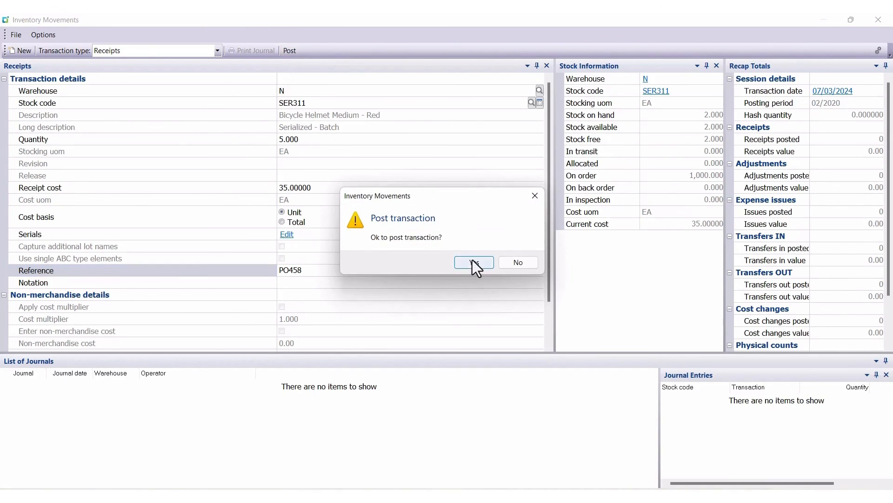
left_click(473, 262)
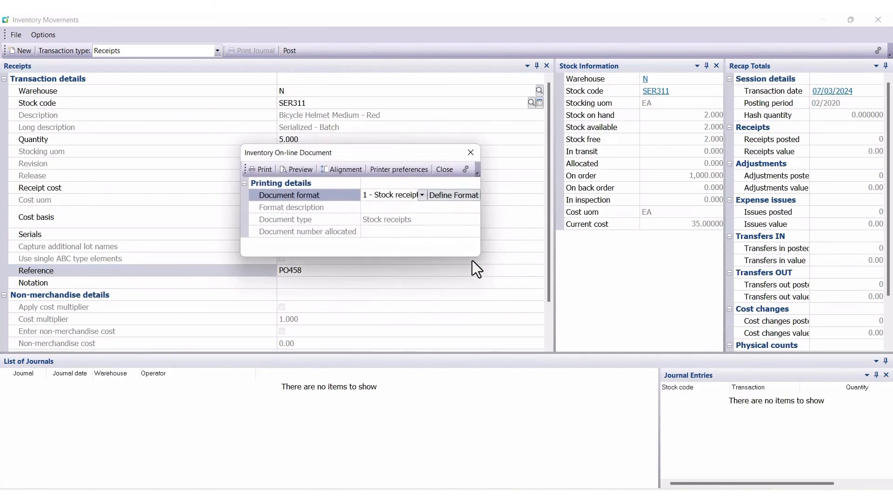
left_click(440, 169)
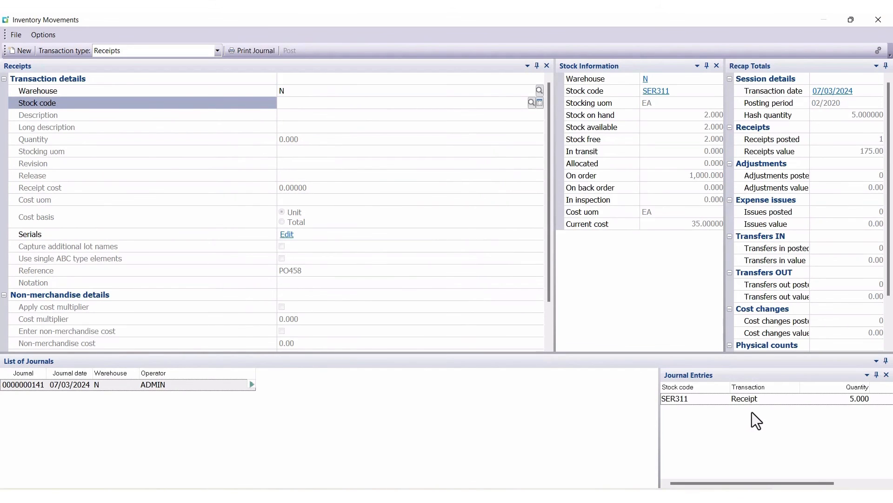
left_click(879, 21)
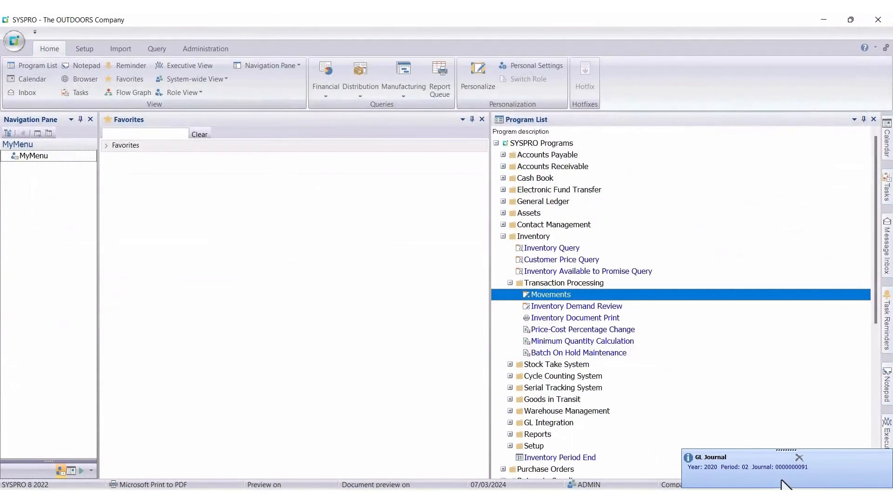